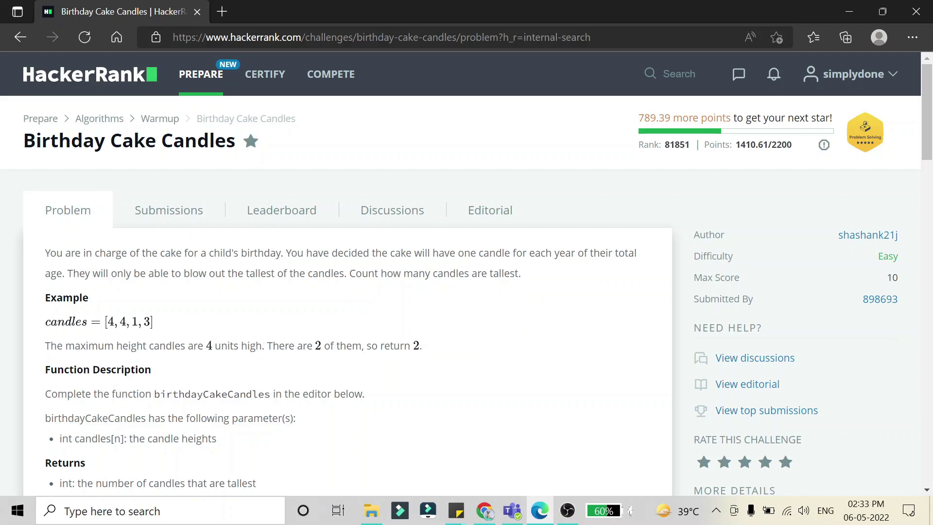
scroll(500, 351, down, 2)
scroll(147, 367, down, 2)
scroll(146, 367, down, 3)
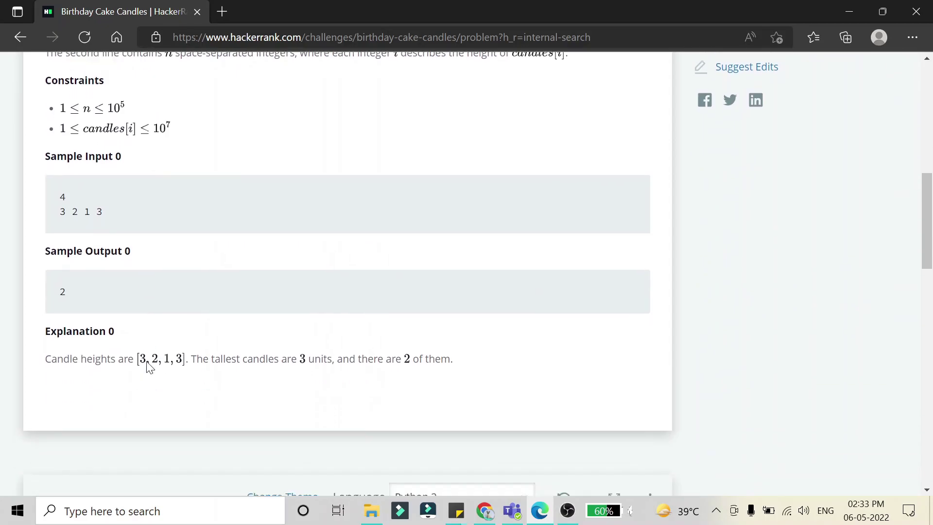
scroll(146, 367, down, 2)
scroll(147, 367, down, 4)
scroll(146, 367, down, 1)
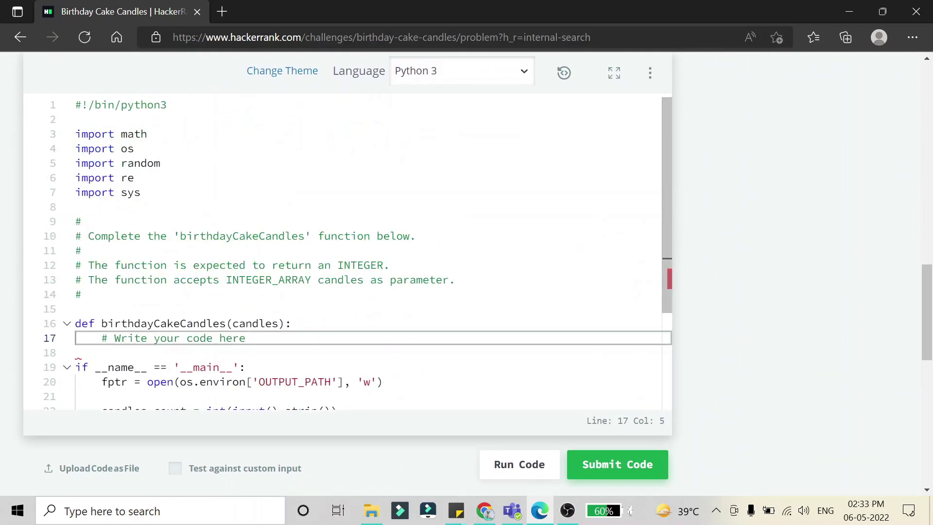
- Add the line 'm = max(candles)' to the function body using autocomplete
key(Up)
key(End)
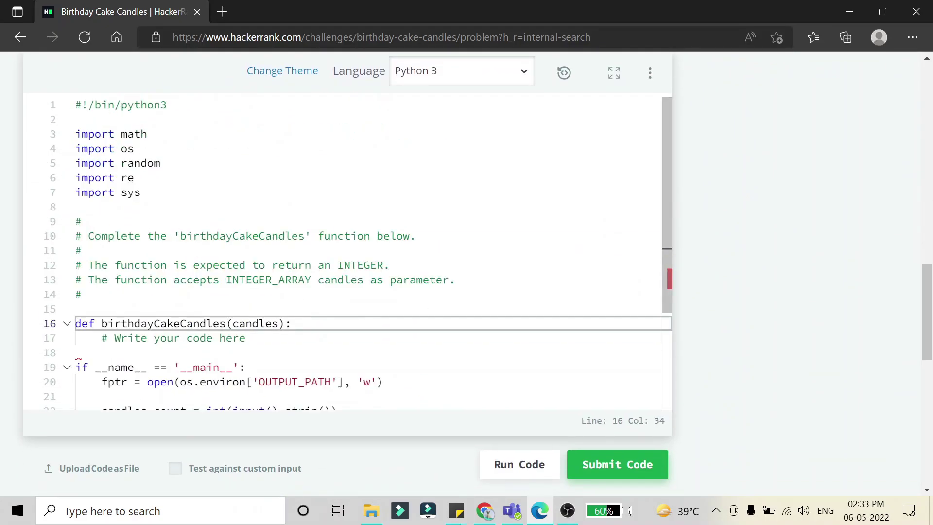
key(Return)
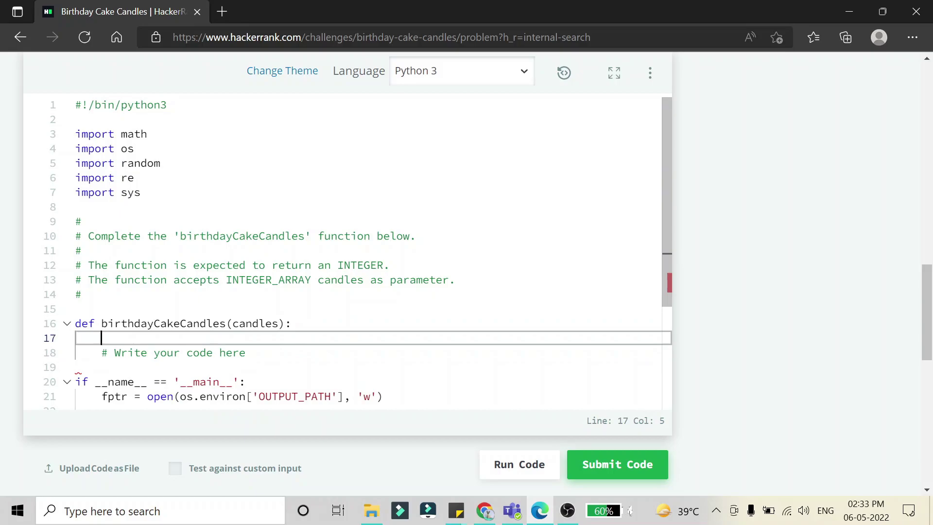
text(max()
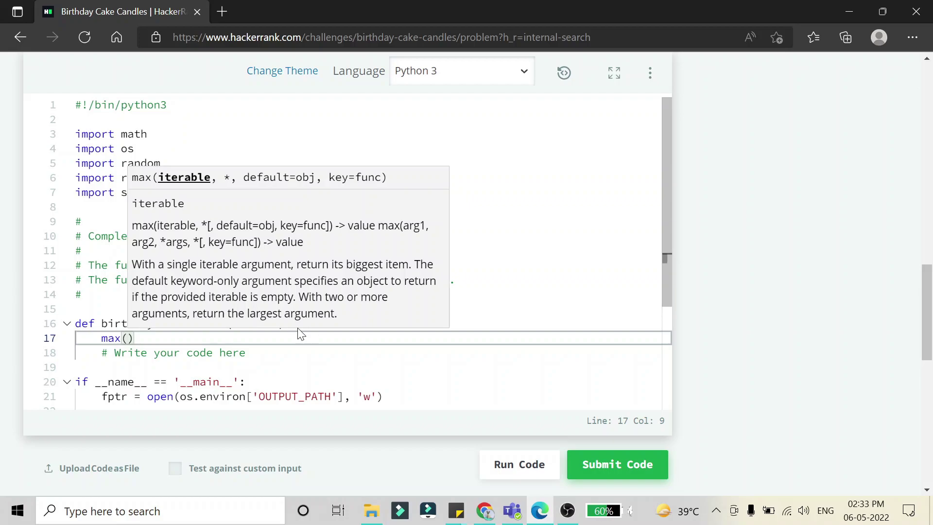
text(cand)
key(Tab)
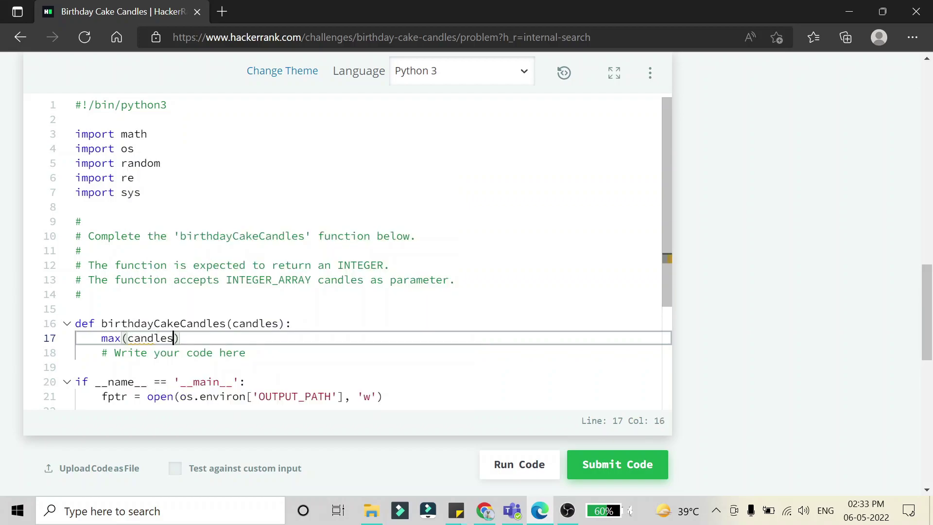
key(Right)
key(Left)
key(Left)
key(Left)
key(Left)
key(Left)
key(Left)
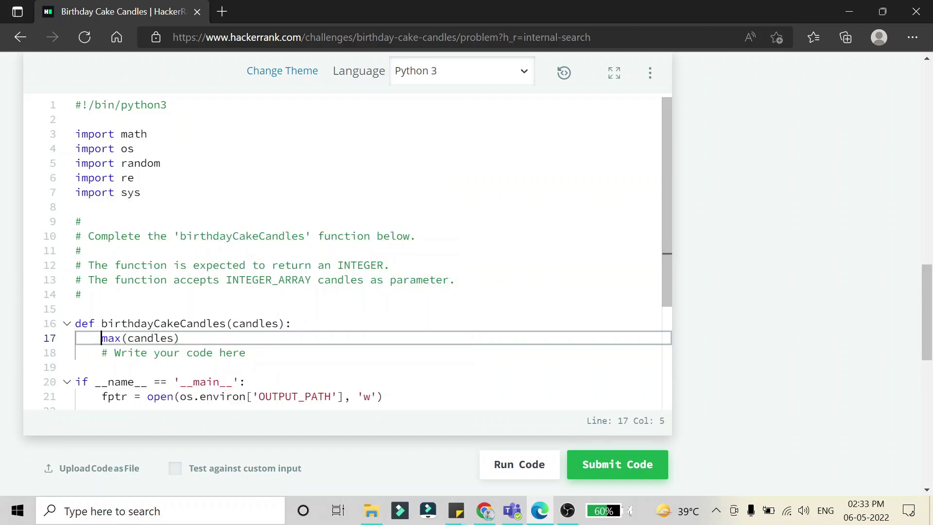
text(m =)
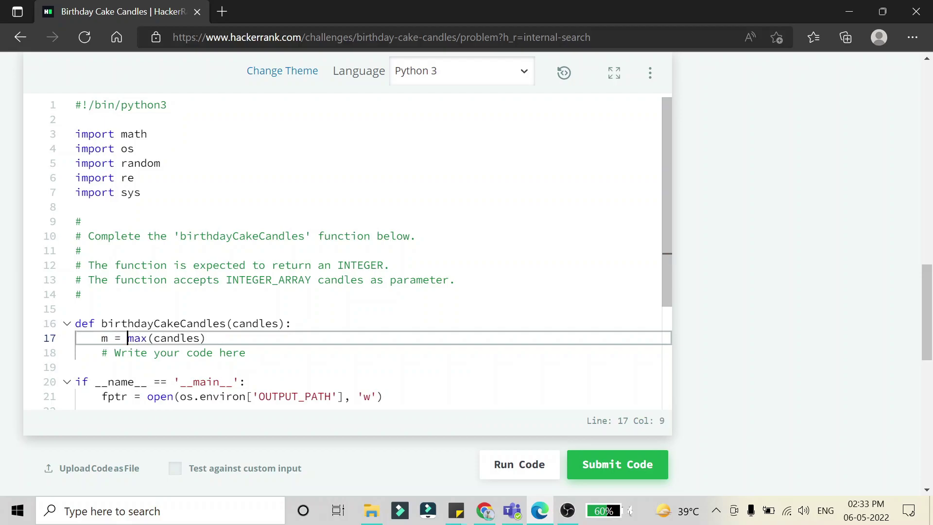
key(Right)
key(Right)
key(Right)
key(Right)
key(Right)
key(Right)
key(Right)
key(Right)
key(Right)
key(Right)
key(Return)
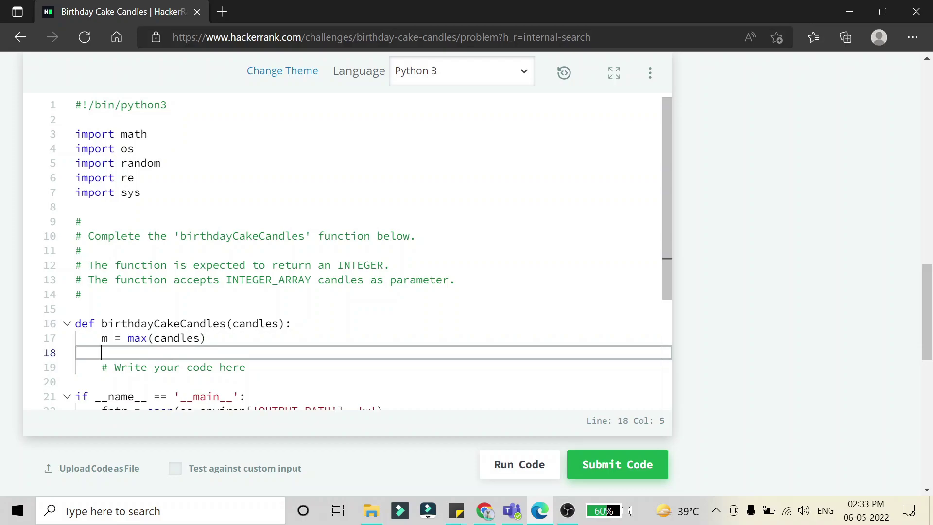
text(count)
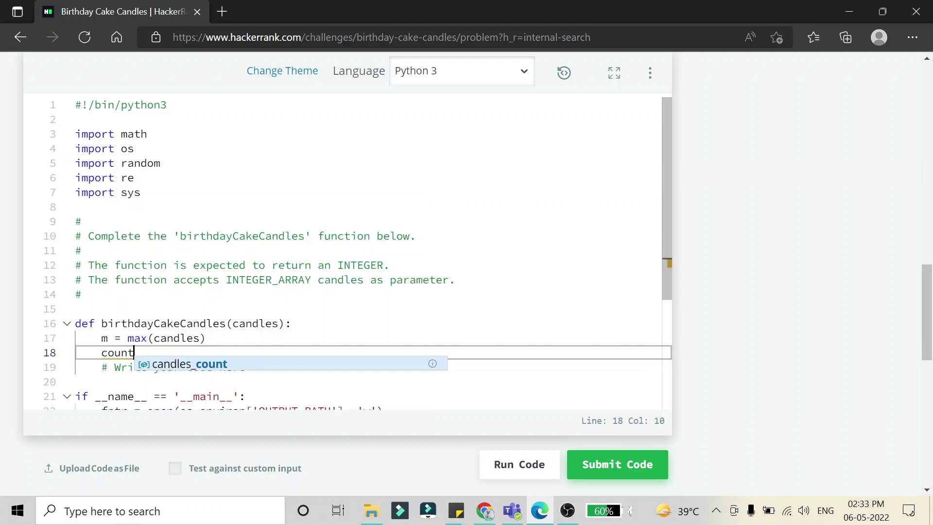
text(.)
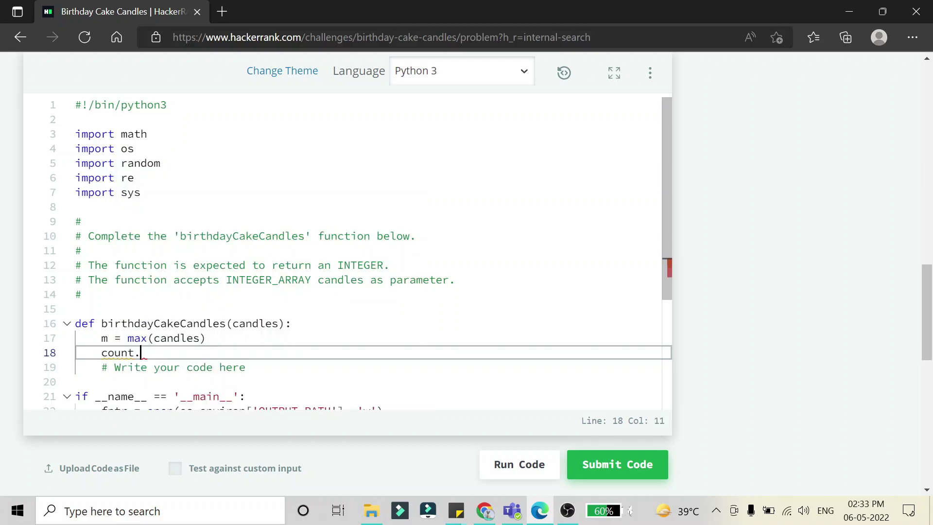
- Write 'candles.count(m)' on the next line and fix the stray dot
key(BackSpace)
key(Left)
text(candles)
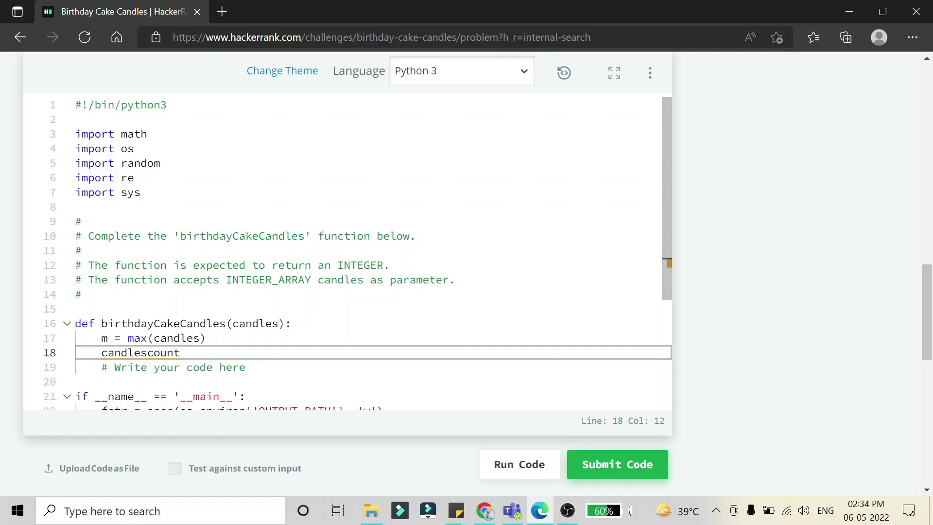
text(.)
key(Right)
key(Right)
key(Right)
key(Right)
key(Right)
text((m))
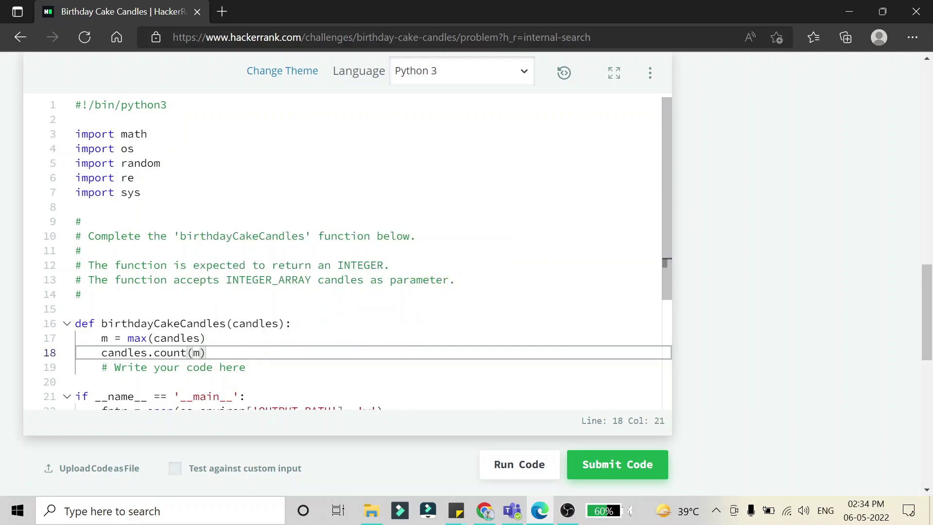
click(102, 352)
text(re)
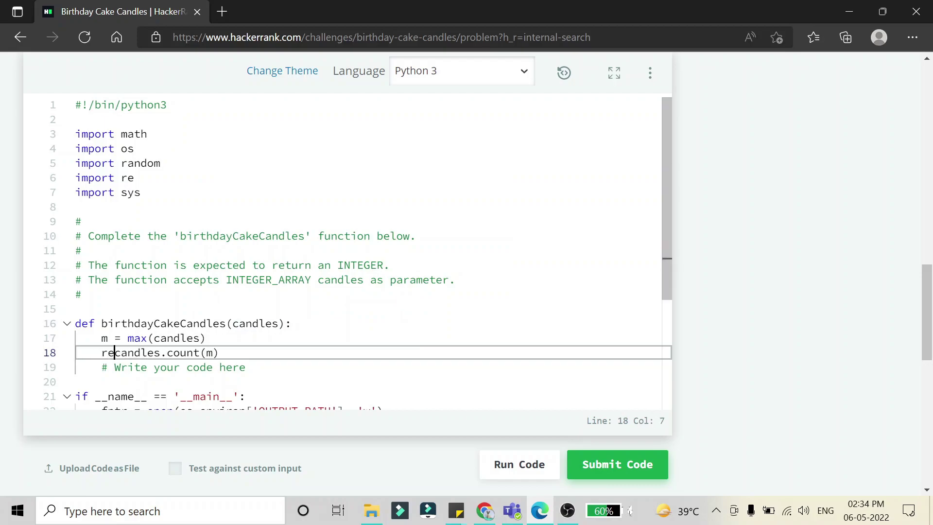
text(tu)
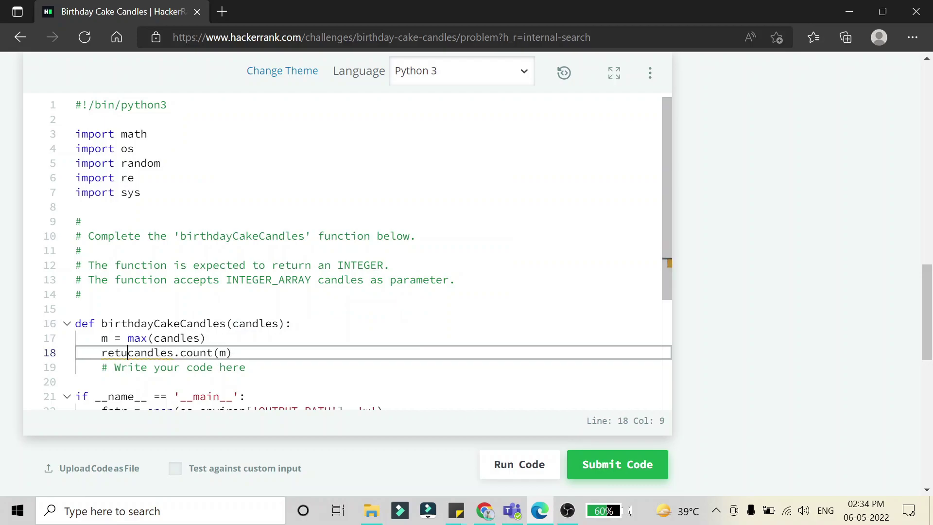
text(rn)
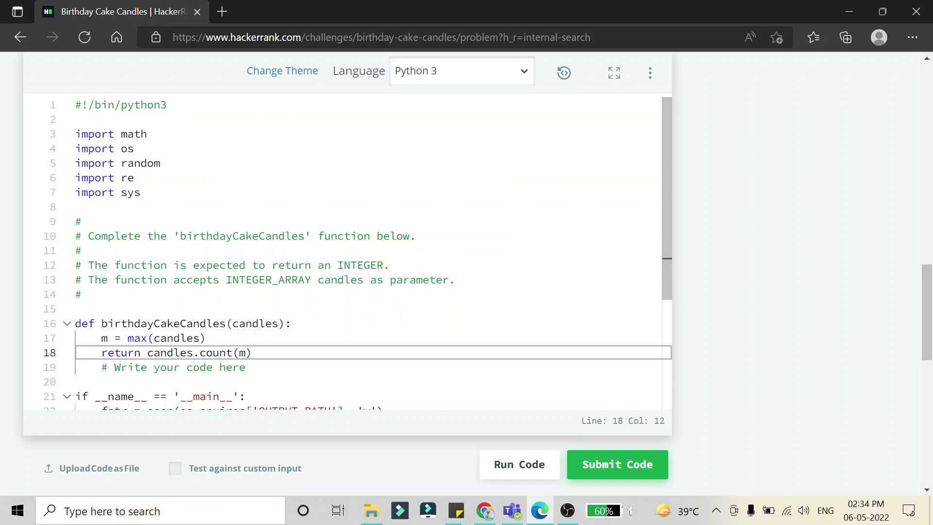
- Highlight the max and count lines, then run the two-line solution on the sample test
click(128, 338)
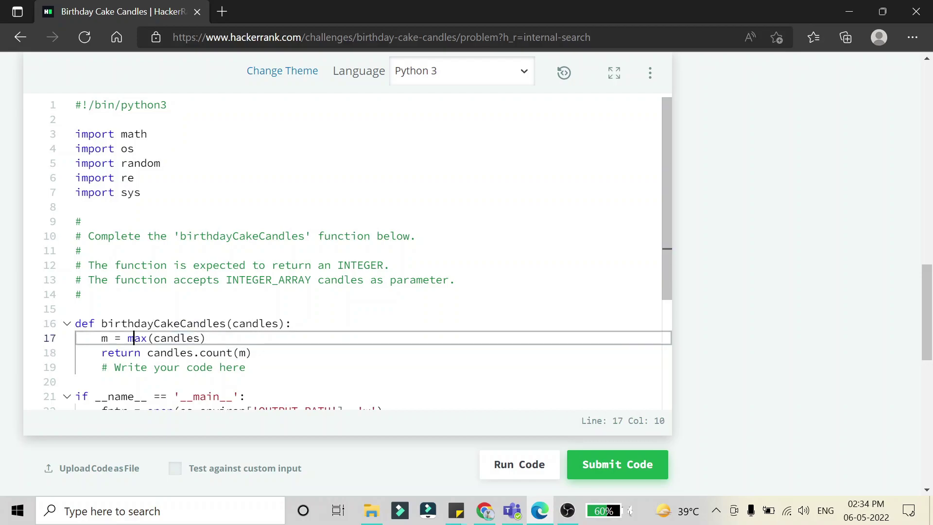
click(188, 353)
click(180, 337)
drag(108, 338, 102, 353)
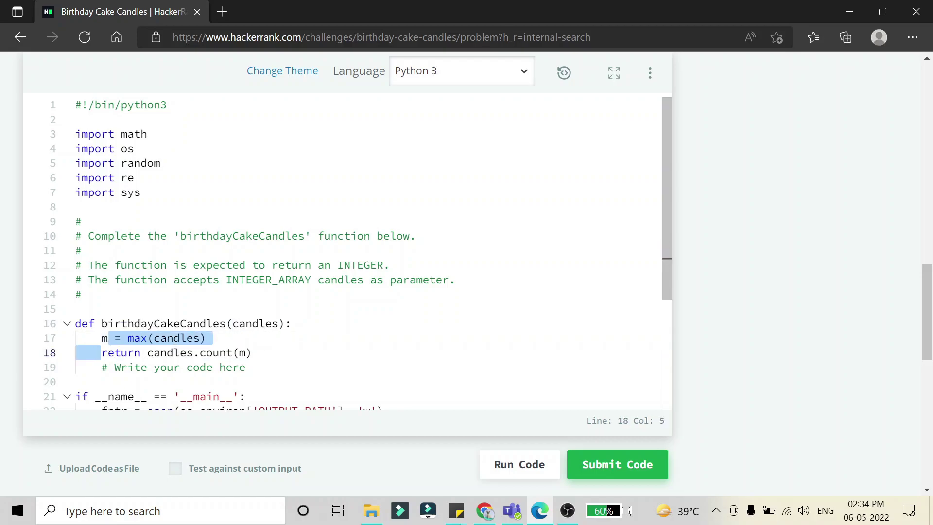
drag(239, 353, 241, 368)
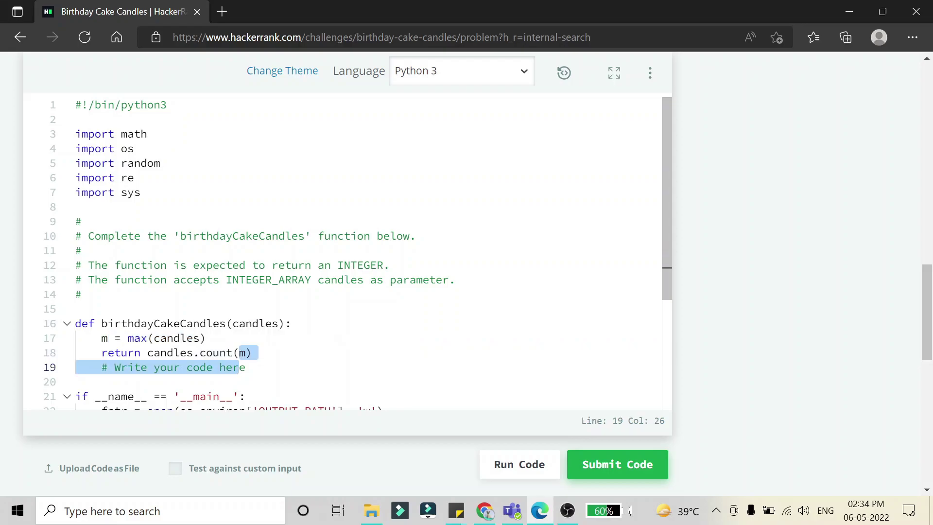
click(173, 352)
- Confirm the sample test passes, then submit the two-line solution against all test cases
click(531, 462)
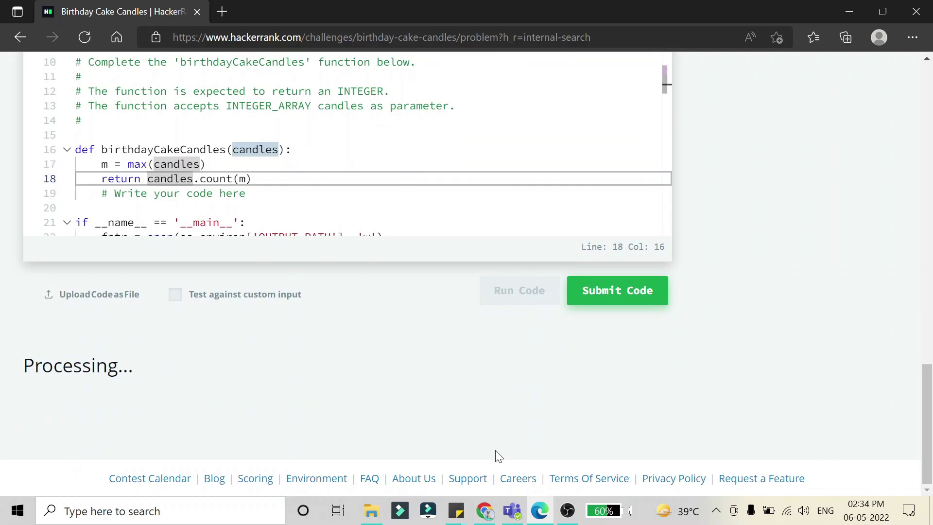
scroll(351, 322, up, 3)
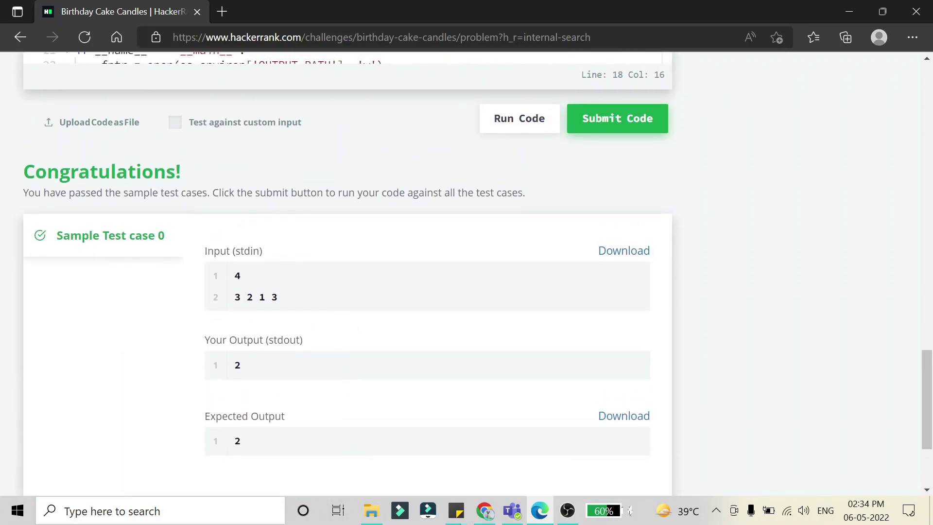
click(611, 118)
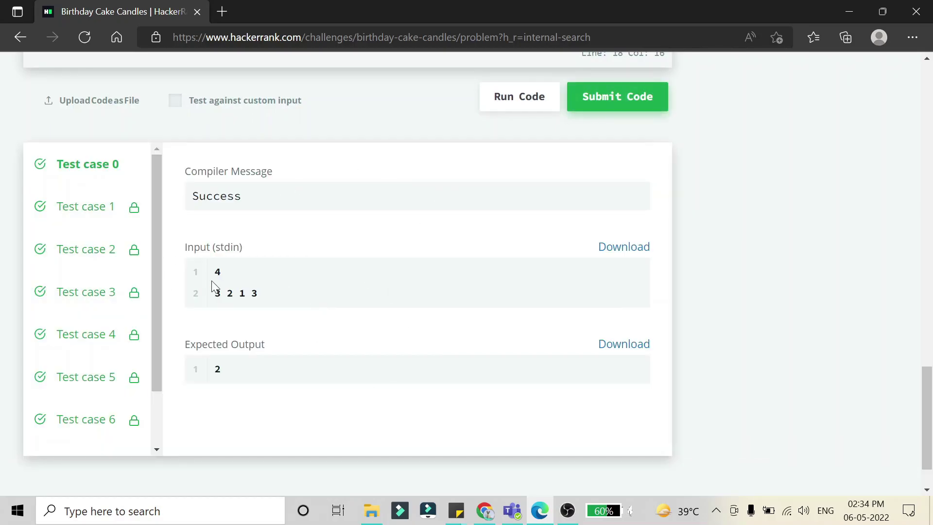
scroll(212, 286, up, 2)
scroll(211, 286, up, 3)
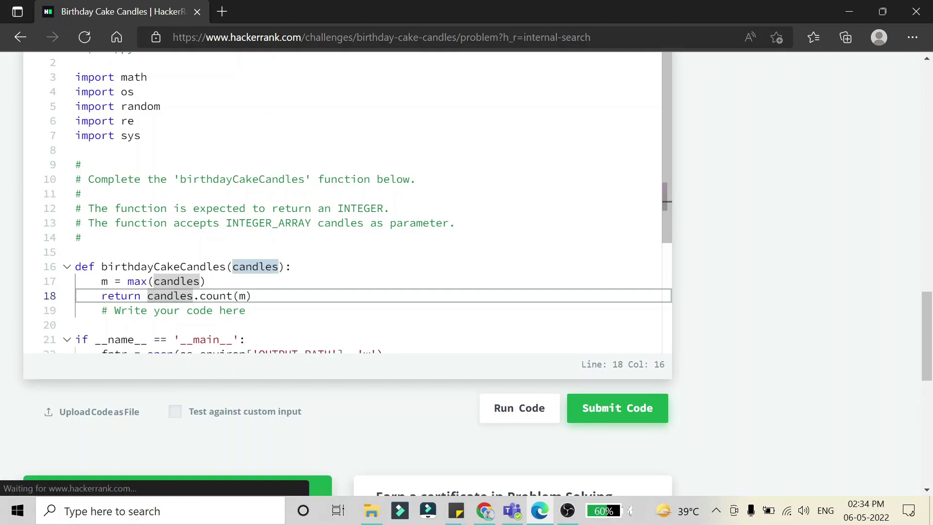
- Cut 'max(candles)' out of the 'm =' assignment on line 17
key(Left)
key(Left)
key(Left)
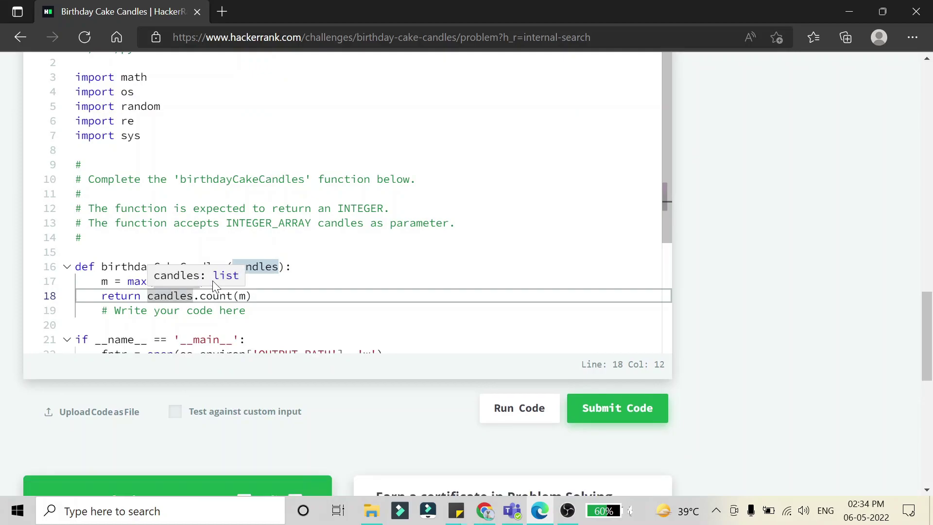
key(Up)
key(Down)
key(Home)
key(Home)
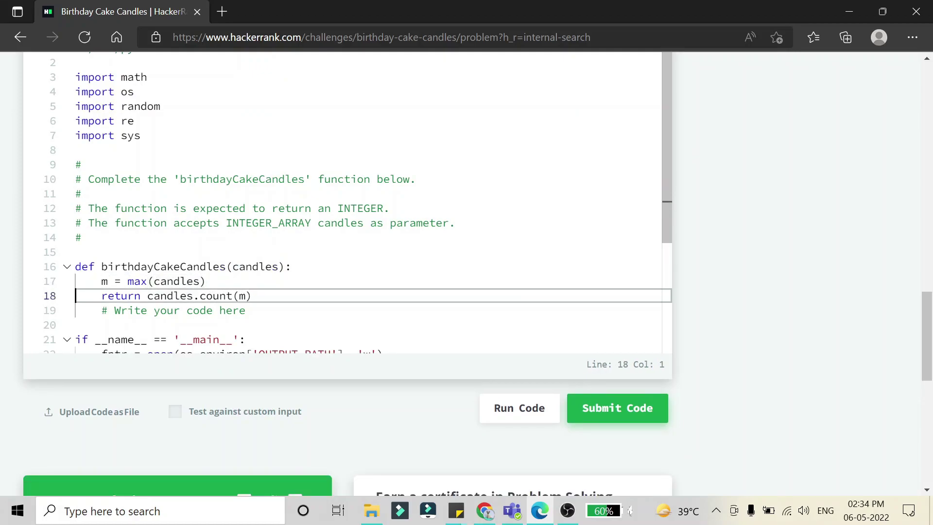
key(Up)
key(End)
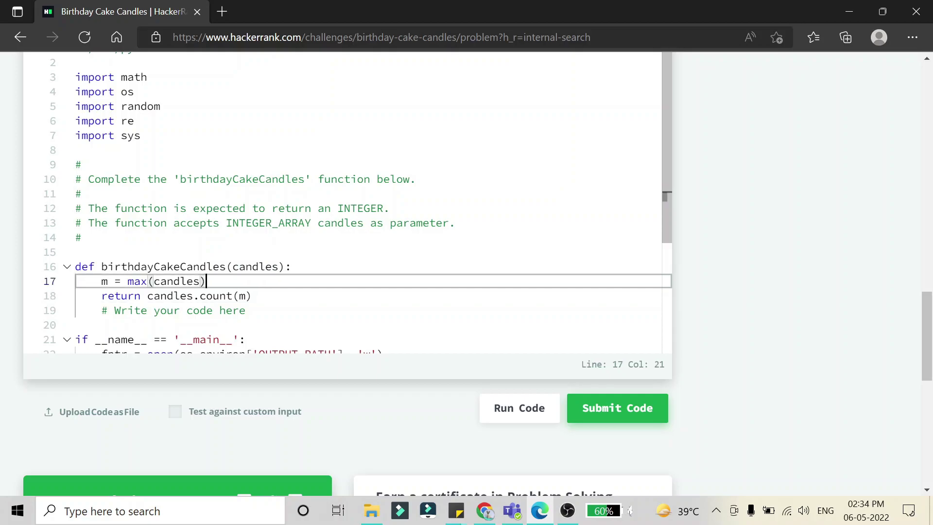
key(shift+Left)
key(shift+Left)
key(shift+Left)
key(shift+Left)
key(shift+Left)
key(shift+Left)
key(shift+Left)
key(shift+Left)
key(shift+Left)
key(ctrl+c)
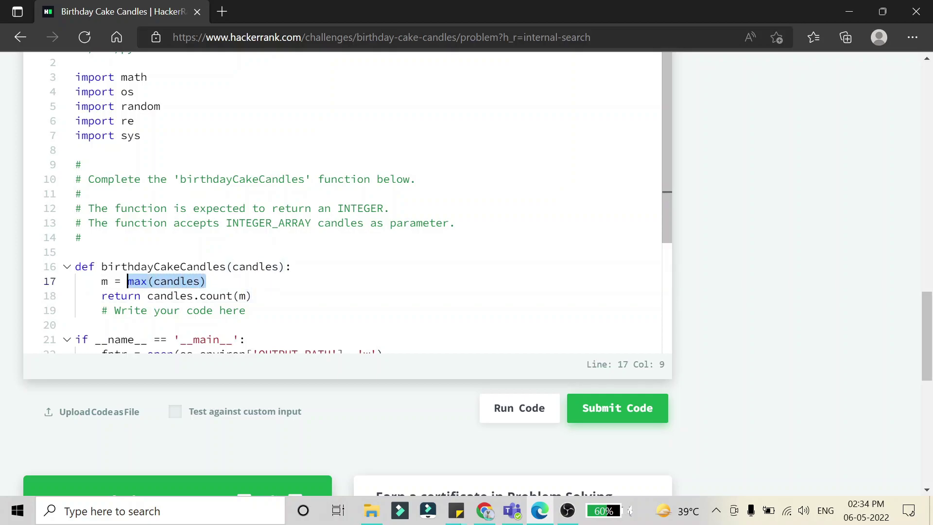
key(BackSpace)
- Paste 'max(candles)' over m in the count call and delete the leftover line
key(Down)
key(Home)
key(Home)
key(ctrl+Right)
key(ctrl+Right)
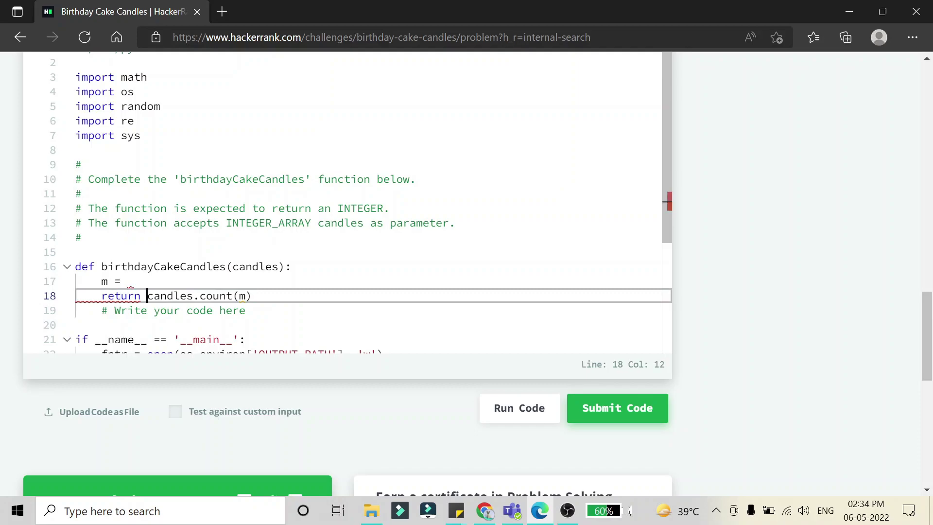
key(ctrl+Right)
key(ctrl+Right)
key(Right)
key(shift+Left)
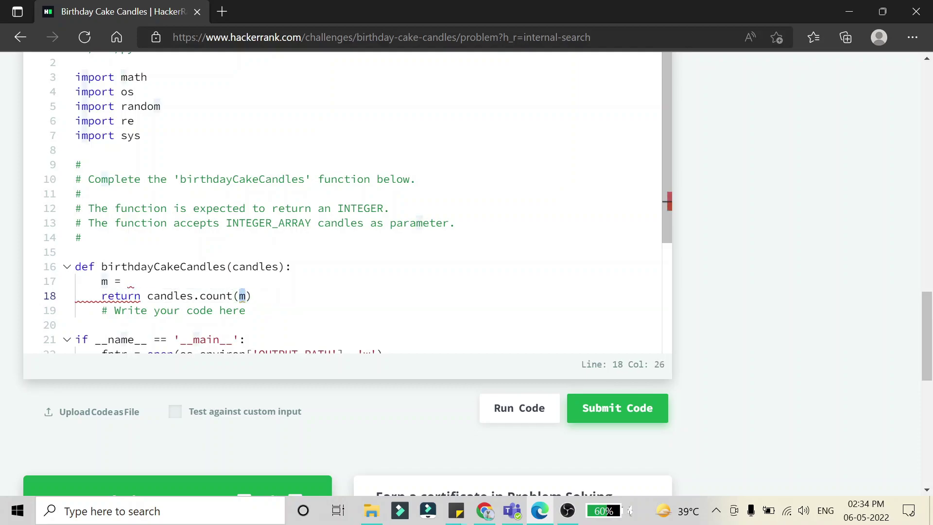
key(ctrl+v)
key(Up)
key(BackSpace)
key(BackSpace)
key(BackSpace)
key(BackSpace)
key(BackSpace)
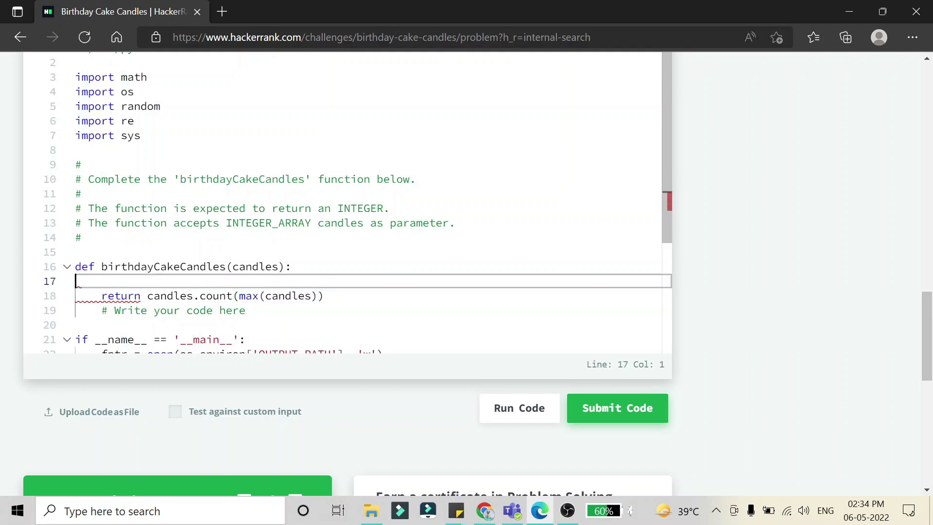
key(BackSpace)
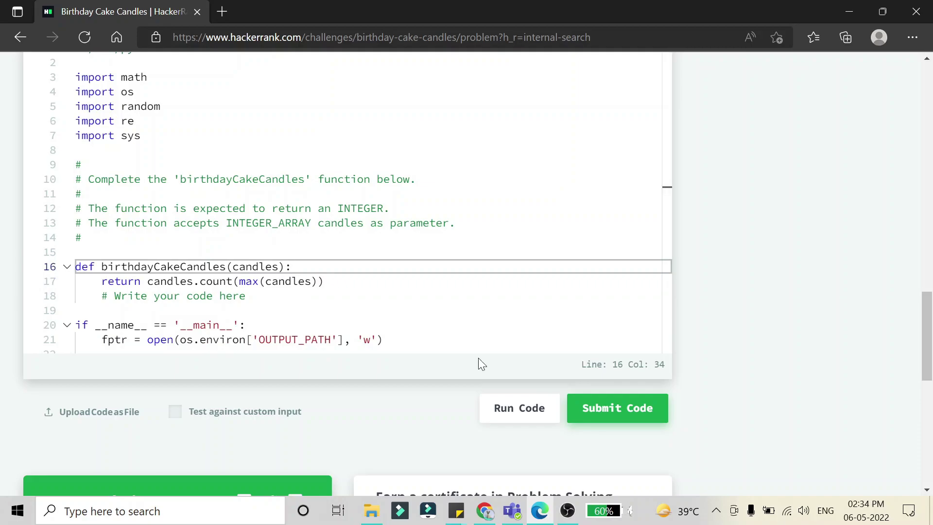
- Run 'return candles.count(max(candles))' on the sample test, then submit it
click(515, 401)
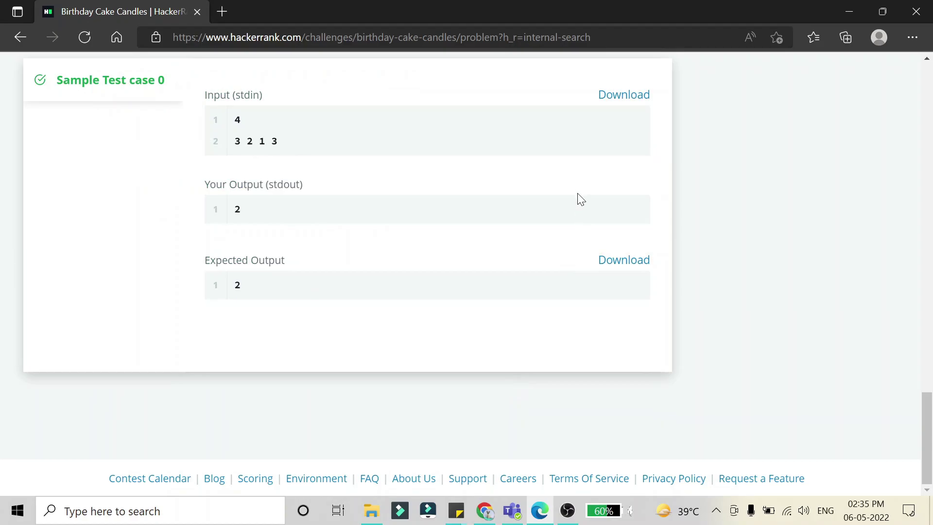
scroll(579, 200, up, 4)
click(621, 277)
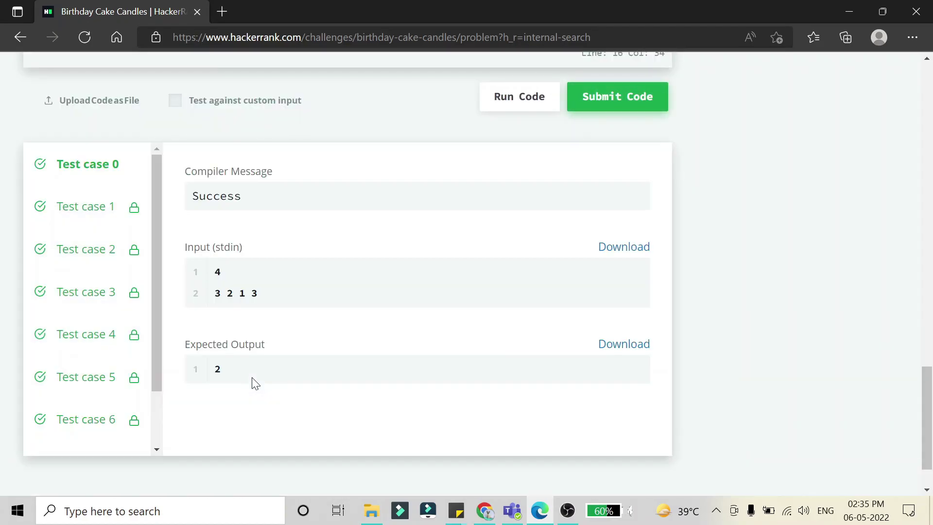
scroll(252, 377, up, 4)
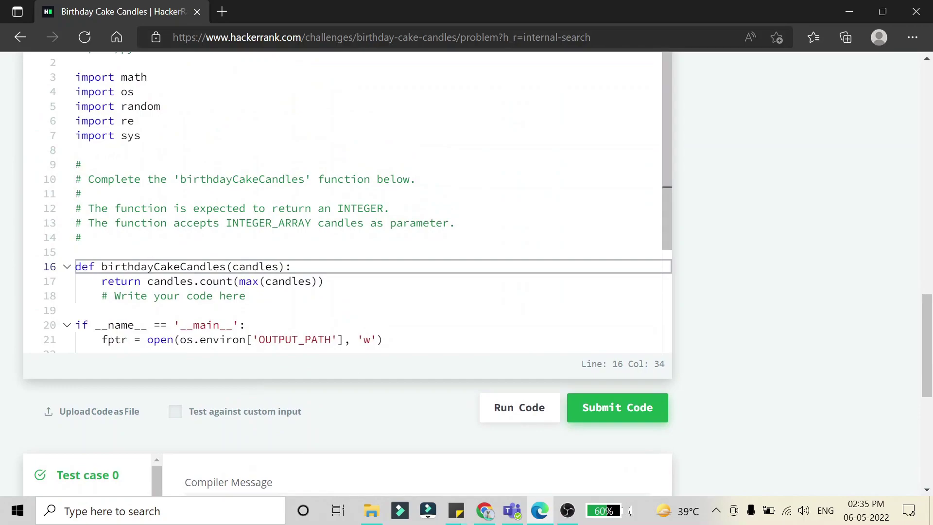